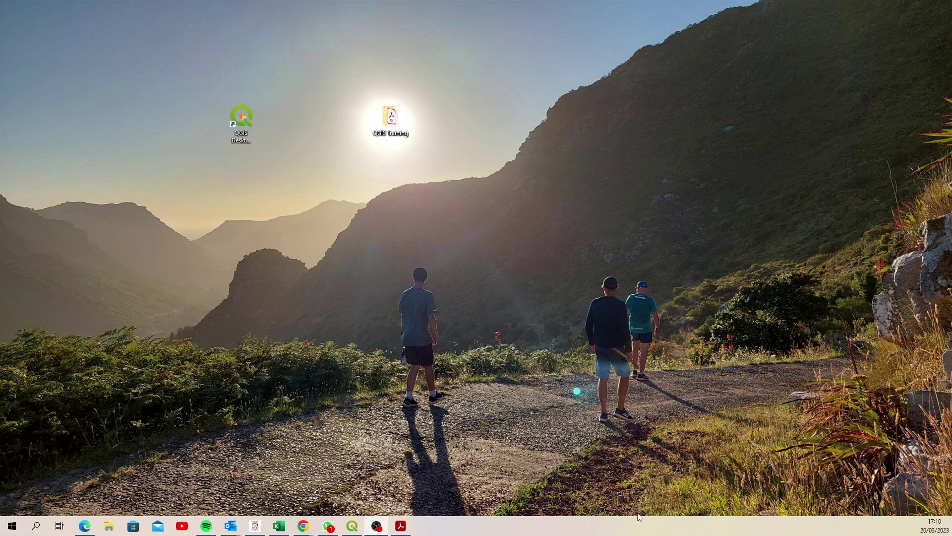
Step: Bring the QGIS project with the SA_NLC_2020_GEO land-cover map to the front
click(352, 526)
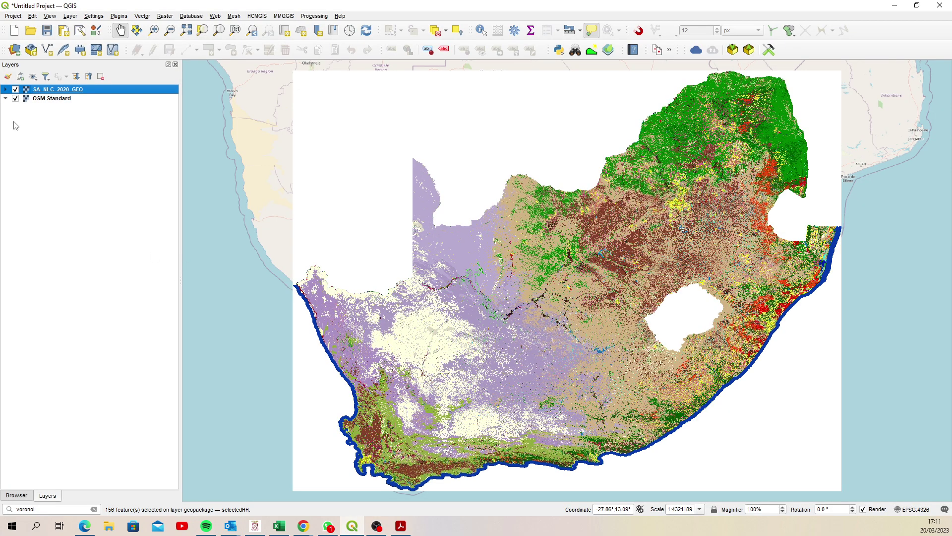
Step: Expand the SA_NLC_2020_GEO legend to review its numbered classes, then switch to the accuracy report PDF
click(5, 89)
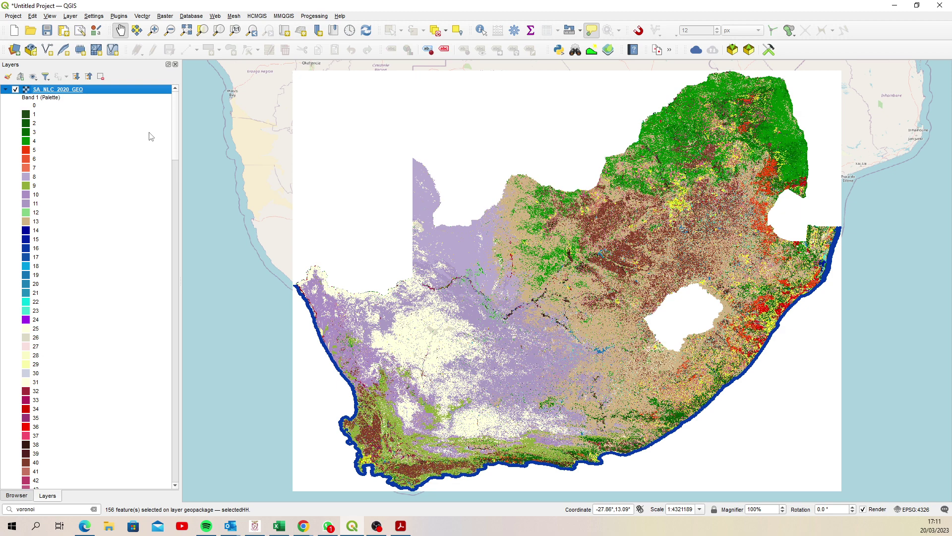
scroll(177, 130, down, 2)
drag(177, 130, 172, 199)
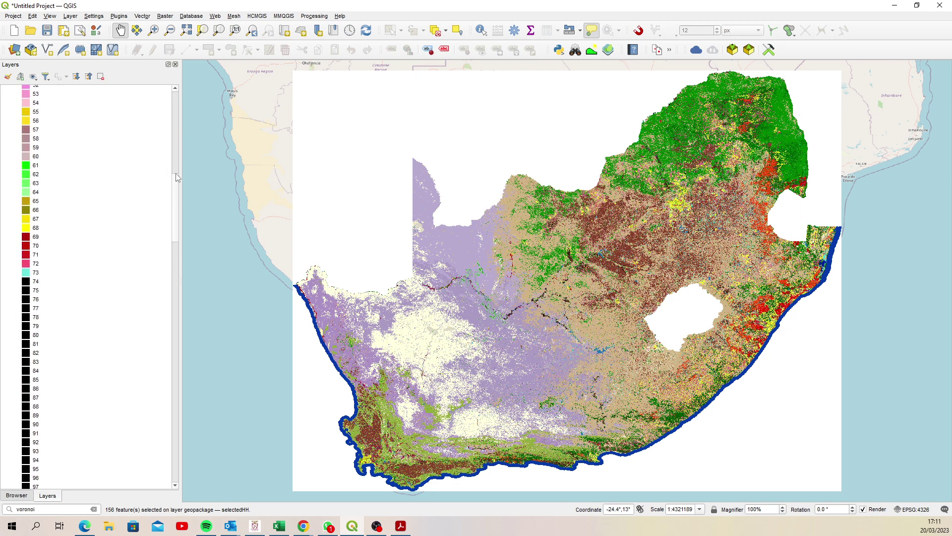
drag(176, 193, 158, 104)
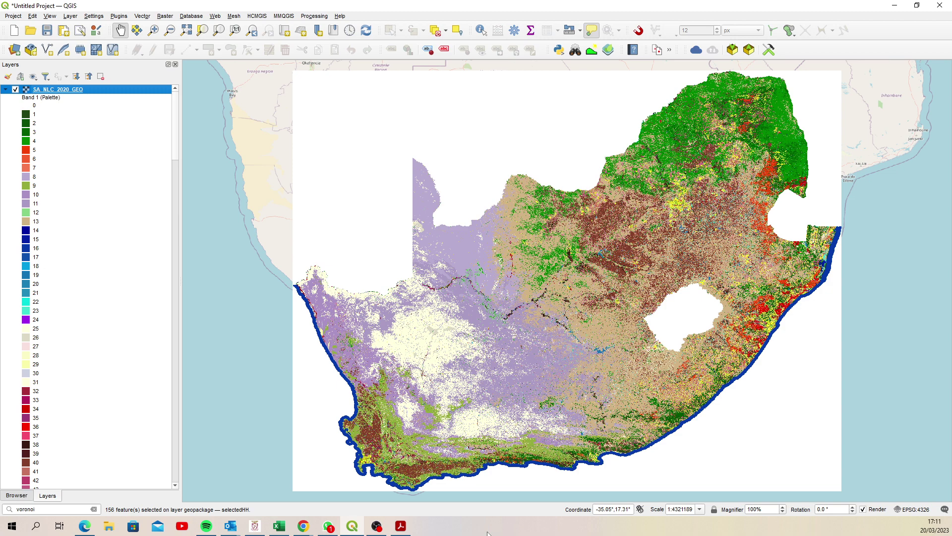
click(400, 526)
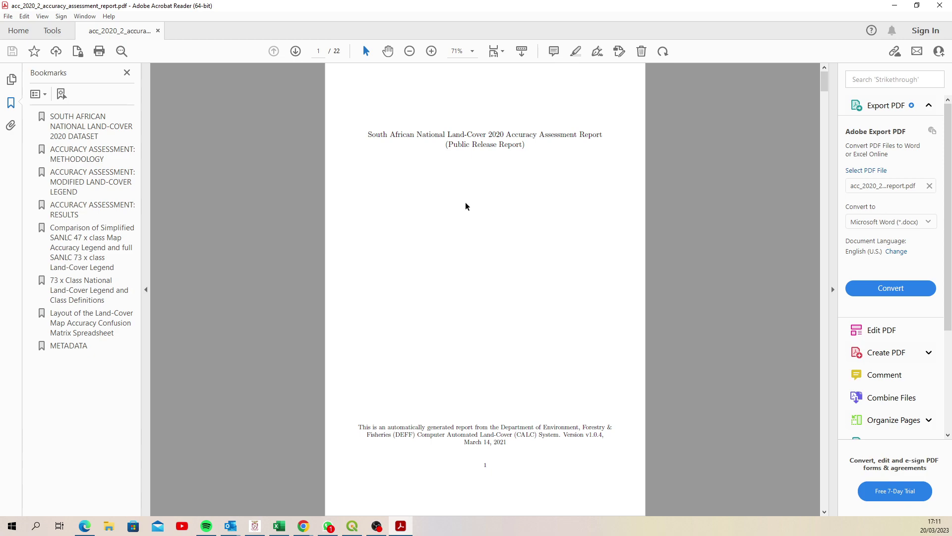
Step: Page to Appendix A on page 9, copy 'Contiguous Forest (indigenous)', and return to QGIS
scroll(493, 260, down, 5)
scroll(493, 260, down, 20)
scroll(502, 270, down, 20)
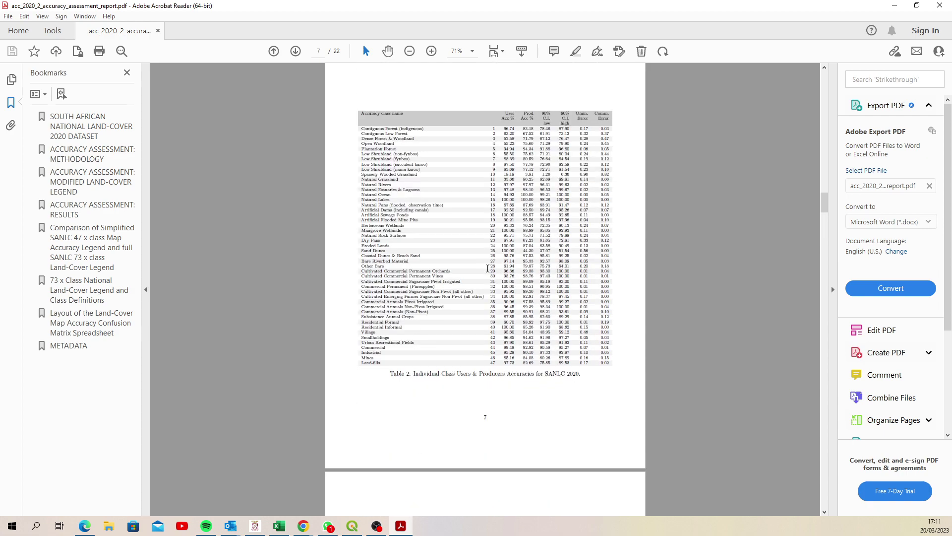
scroll(477, 229, down, 20)
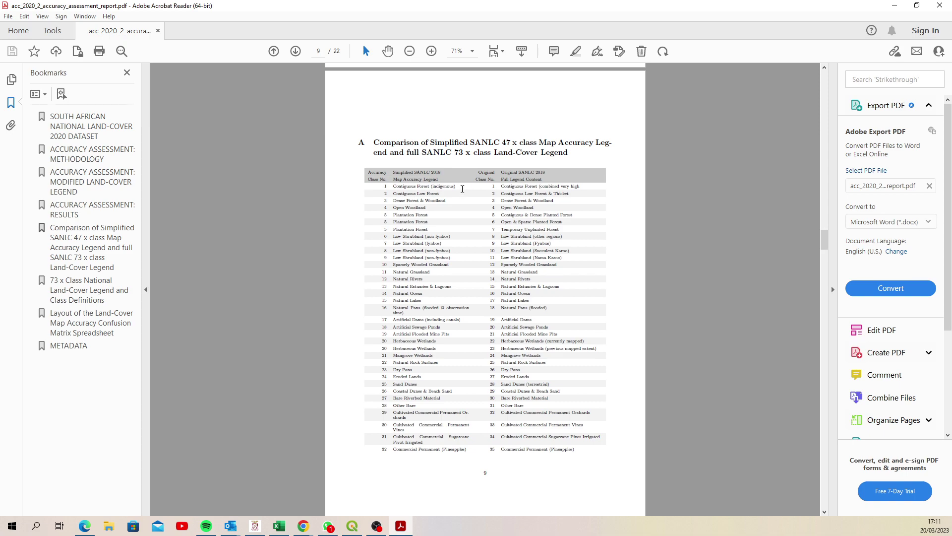
drag(463, 186, 393, 187)
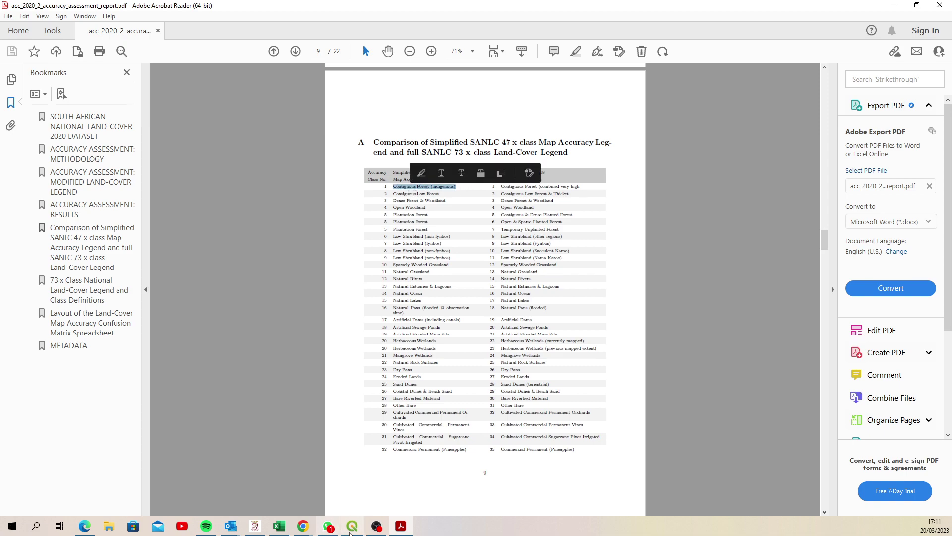
click(352, 526)
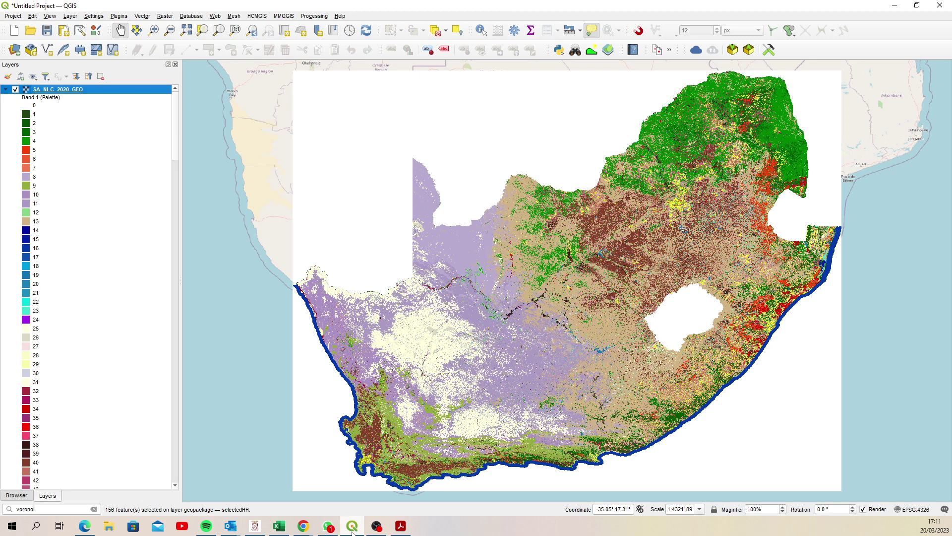
Step: In the layer's Symbology, relabel class 1 as '1 - Contiguous Forest (indigenous)'
right_click(49, 90)
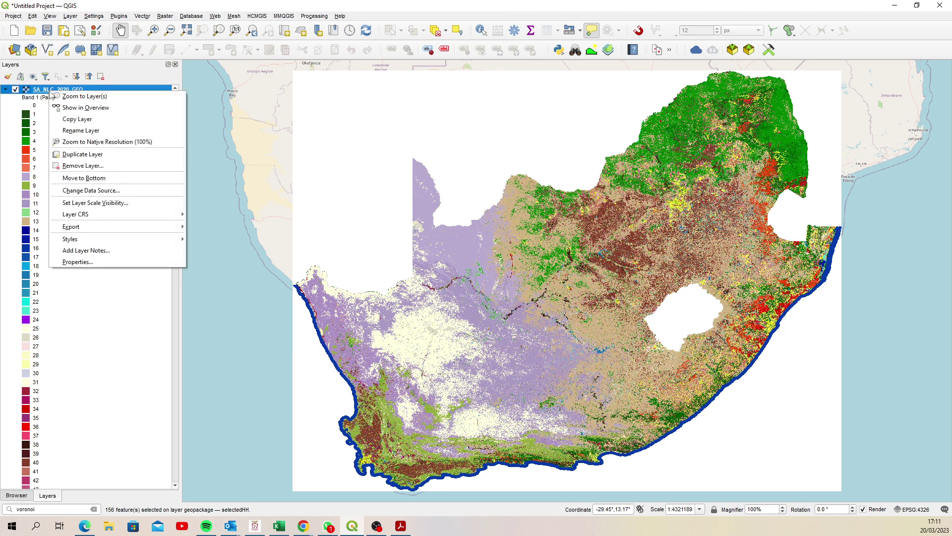
click(133, 261)
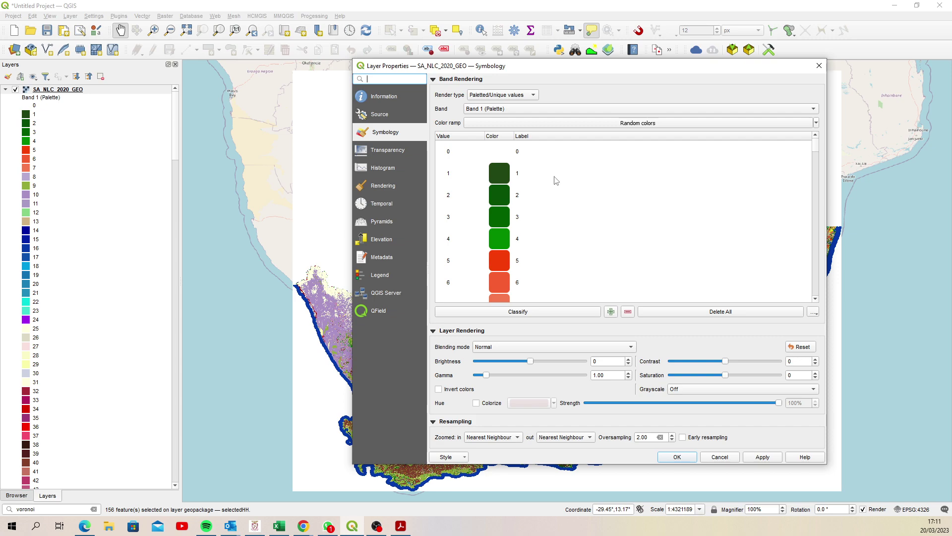
double_click(557, 177)
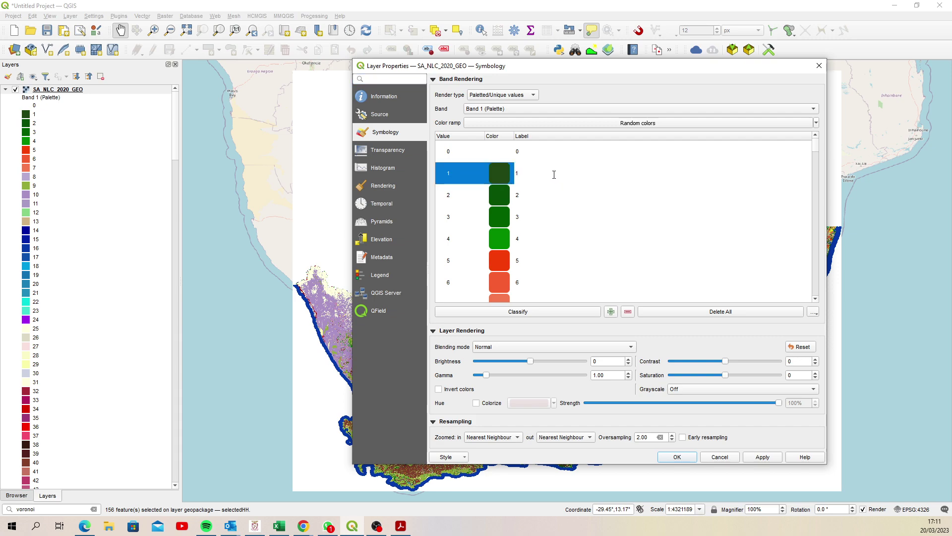
text(1 -)
text(Contiguous forest (indigenous))
click(546, 195)
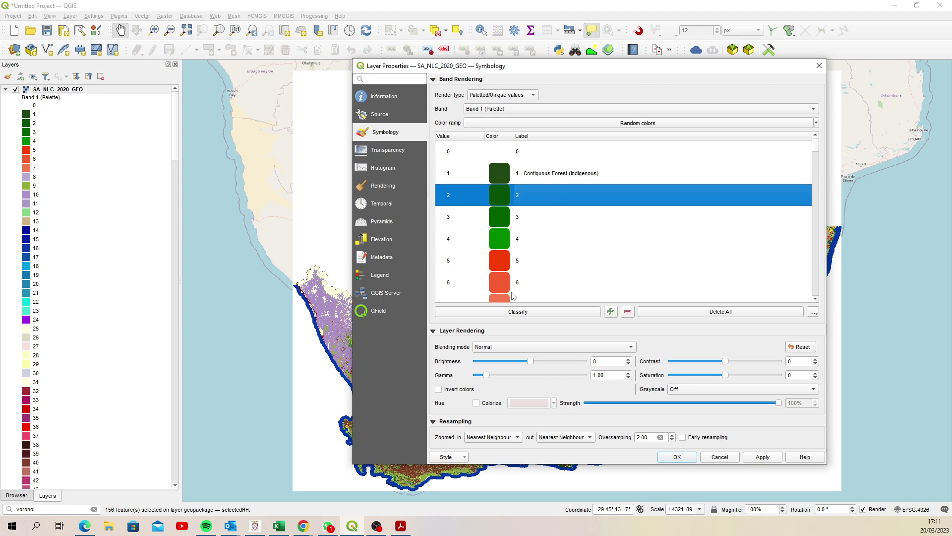
Step: Remove the unused palette values 74–255 and value 0 from the class list
drag(817, 147, 820, 276)
click(496, 215)
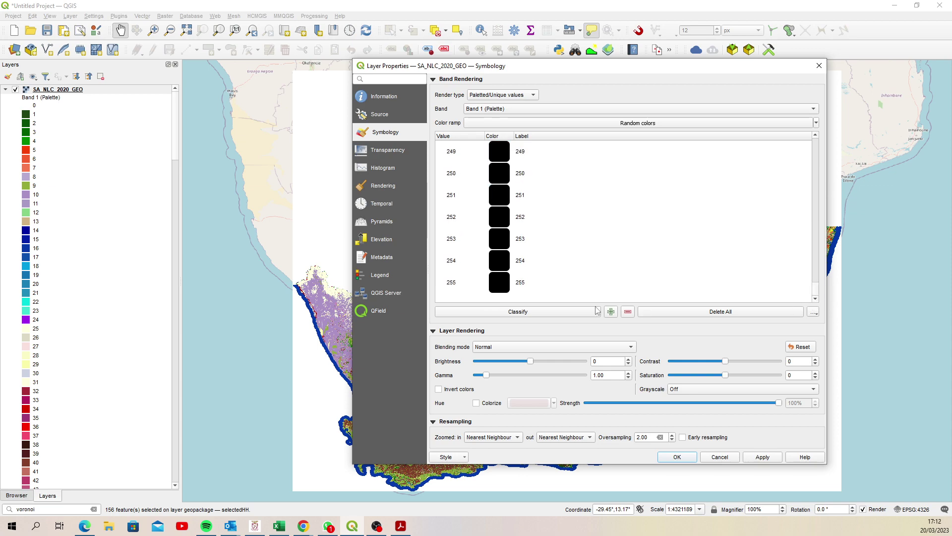
shift+click(540, 293)
click(627, 311)
drag(817, 290, 814, 140)
click(510, 158)
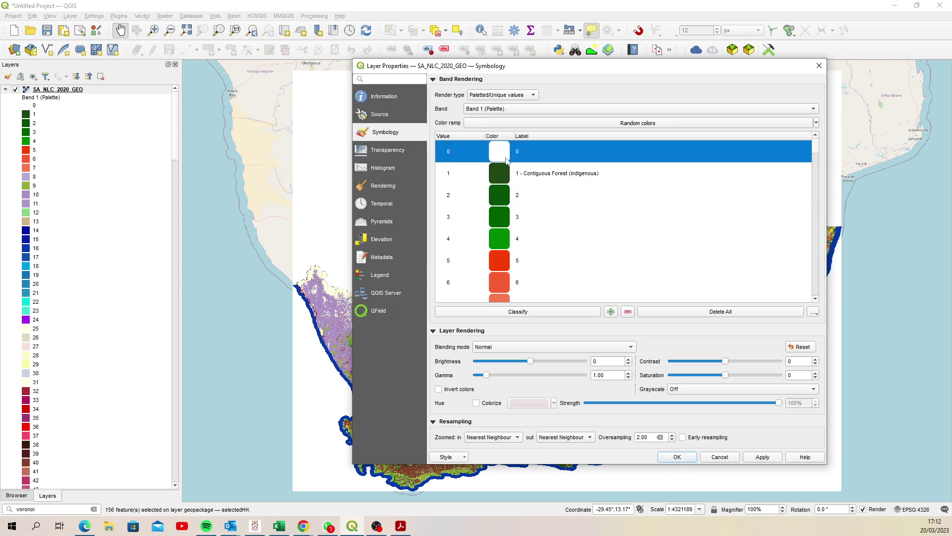
click(632, 314)
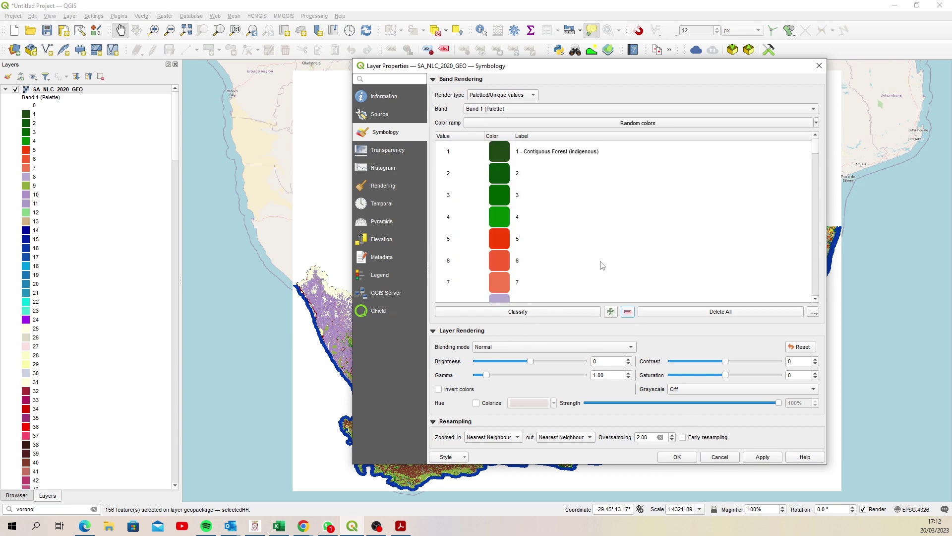
Step: Apply the edited palette, close the properties, and expand the legend to check the labels
click(759, 459)
click(681, 458)
click(30, 89)
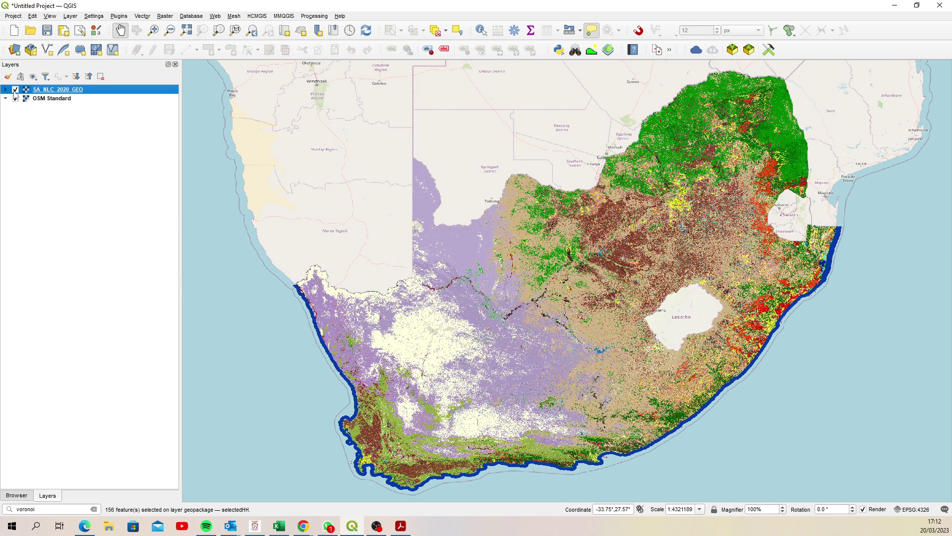
click(5, 89)
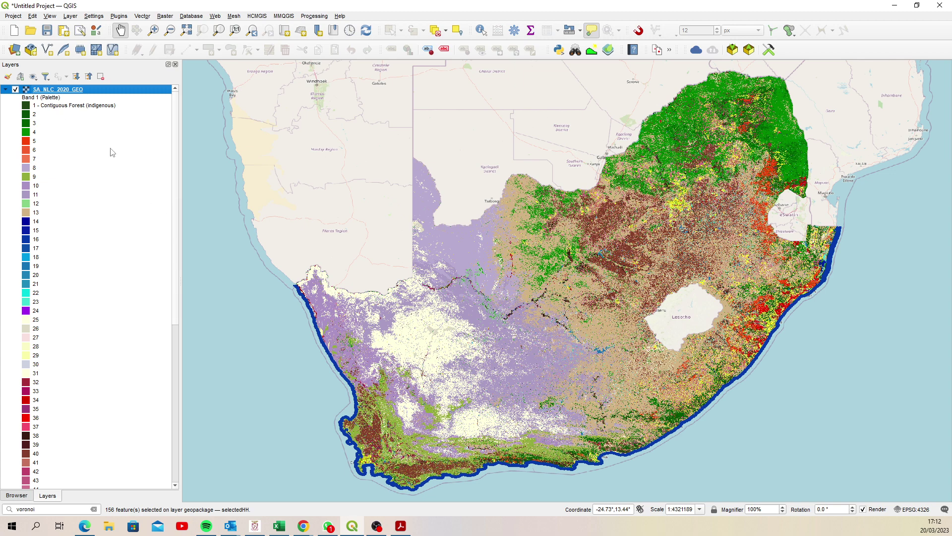
Step: Load the SA_NLC_2020_UTM35S.qml style file into the layer's symbology
right_click(65, 93)
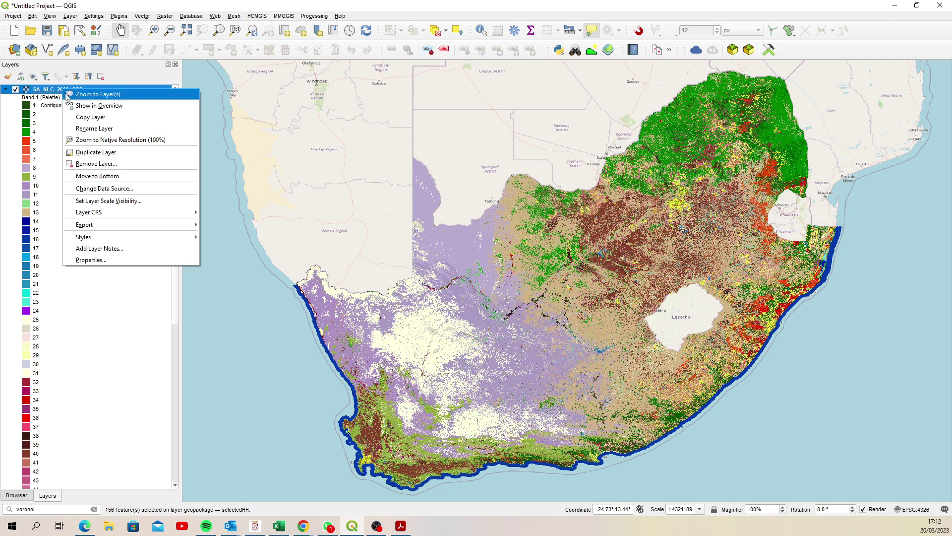
click(118, 257)
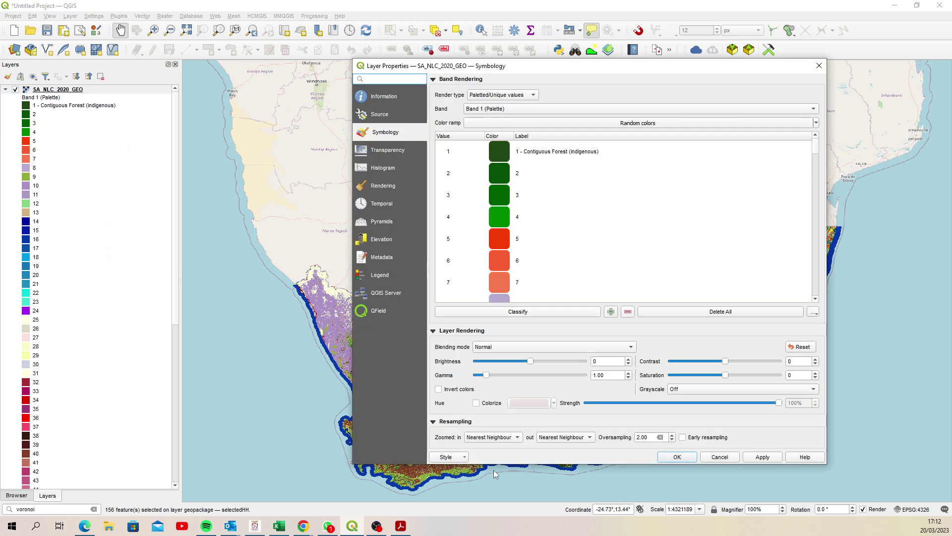
click(445, 457)
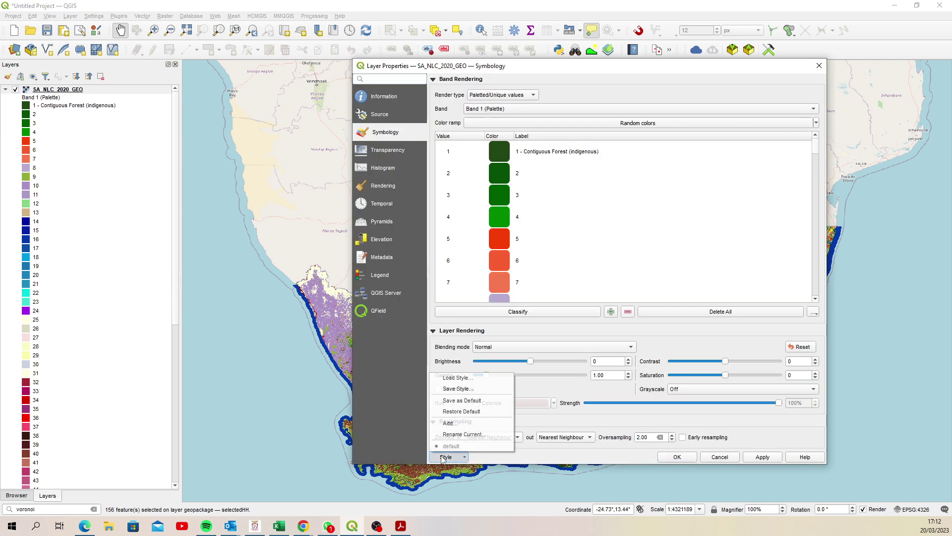
click(456, 378)
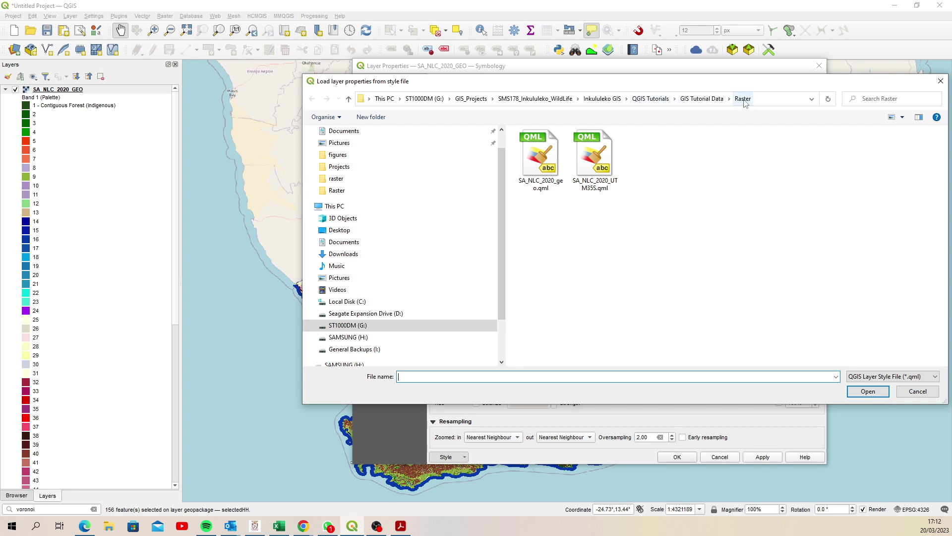
click(605, 154)
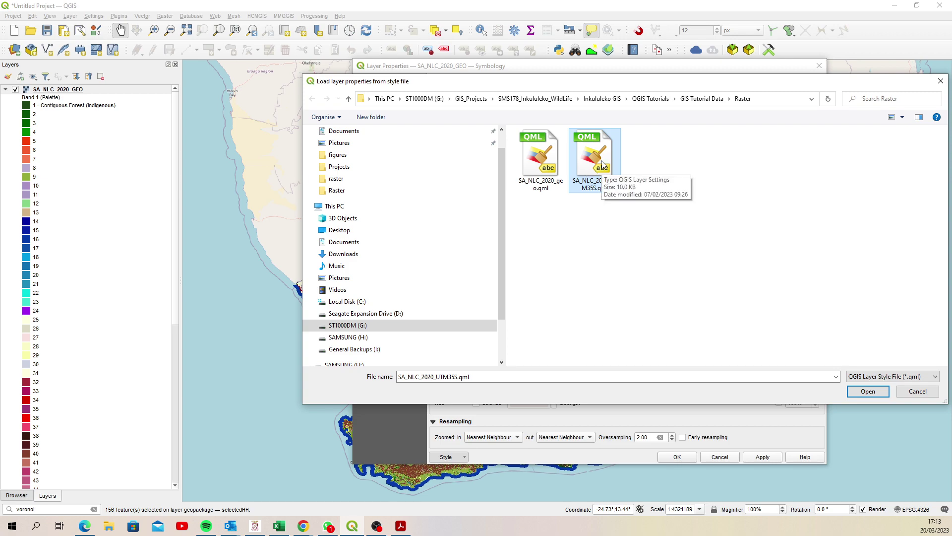
click(868, 392)
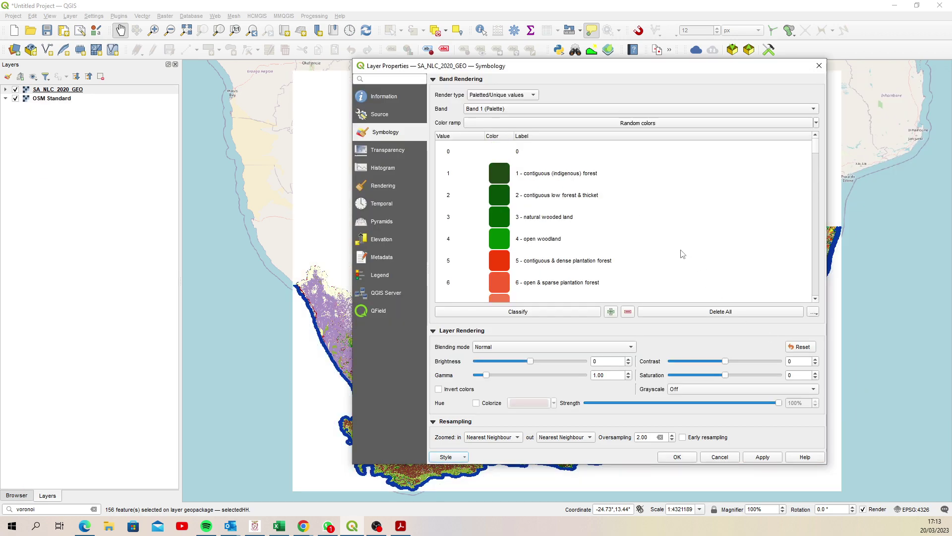
Step: Delete the value 0 class from the loaded palette, then apply and close the properties
click(495, 156)
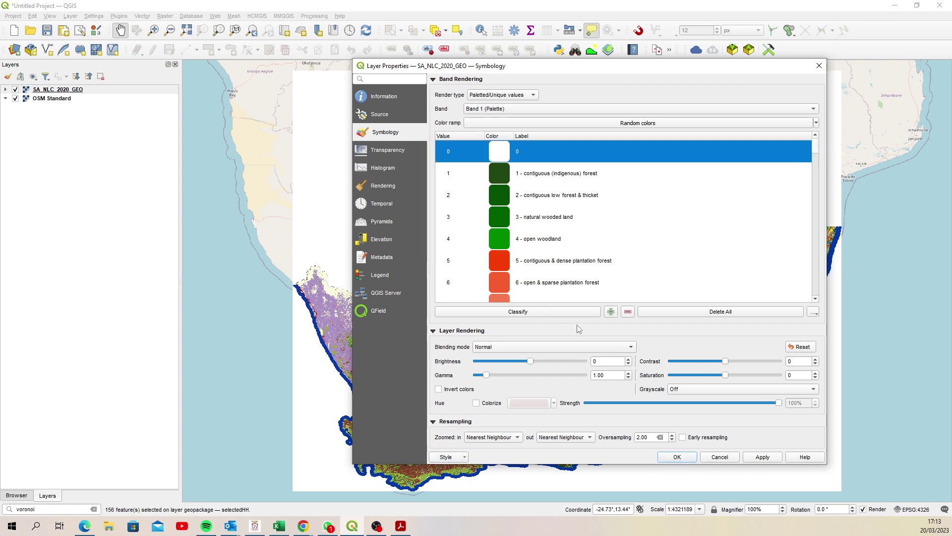
click(628, 312)
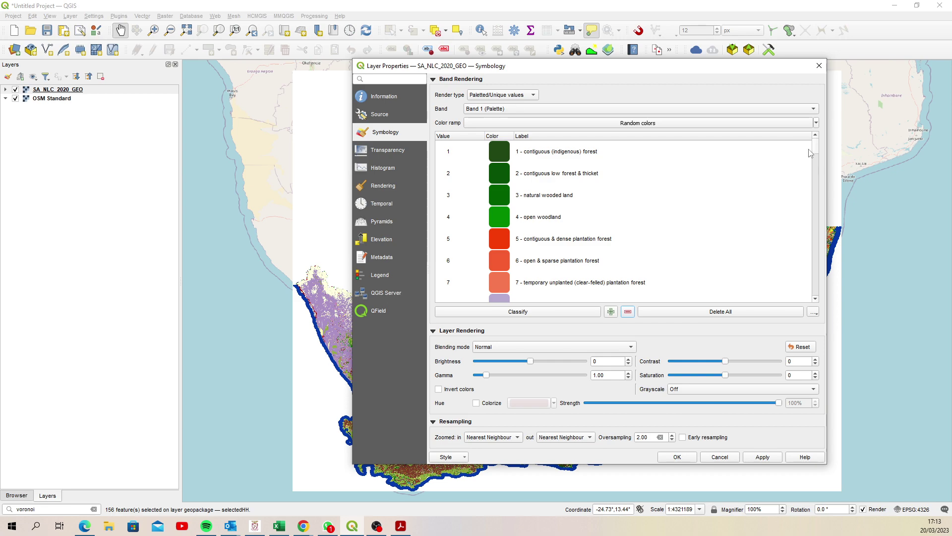
drag(818, 148, 808, 126)
click(761, 457)
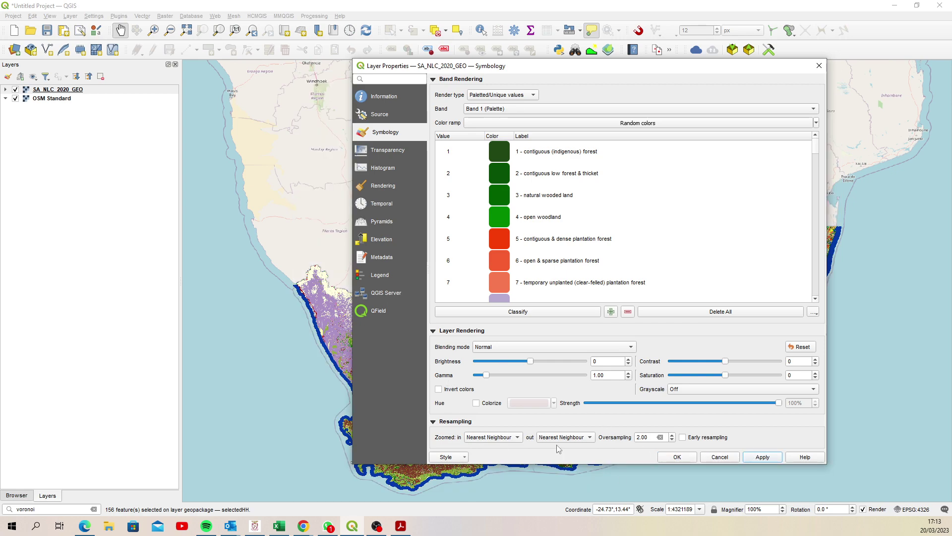
click(680, 456)
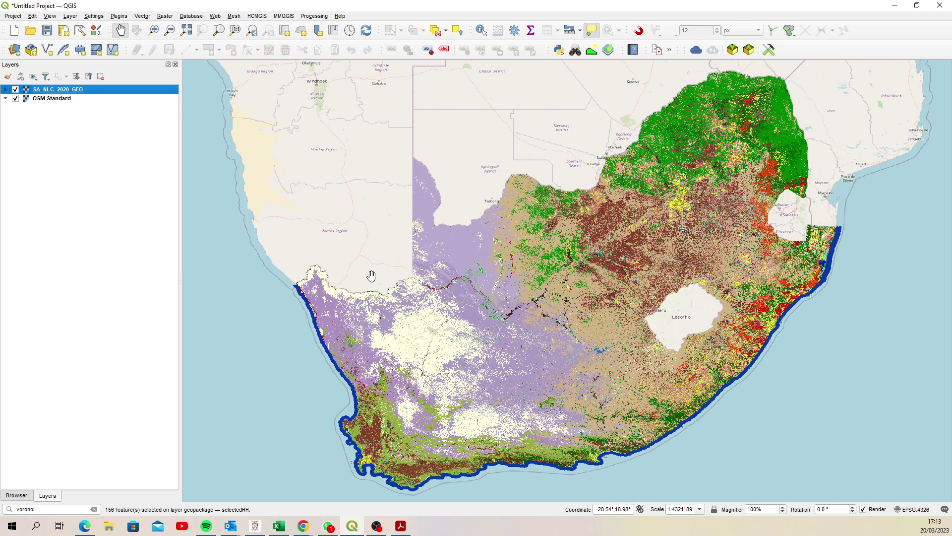
Step: Reopen the layer properties and save the style as SA_NLC_2020_UTM35S.qml, then close the save dialog
click(5, 90)
right_click(66, 91)
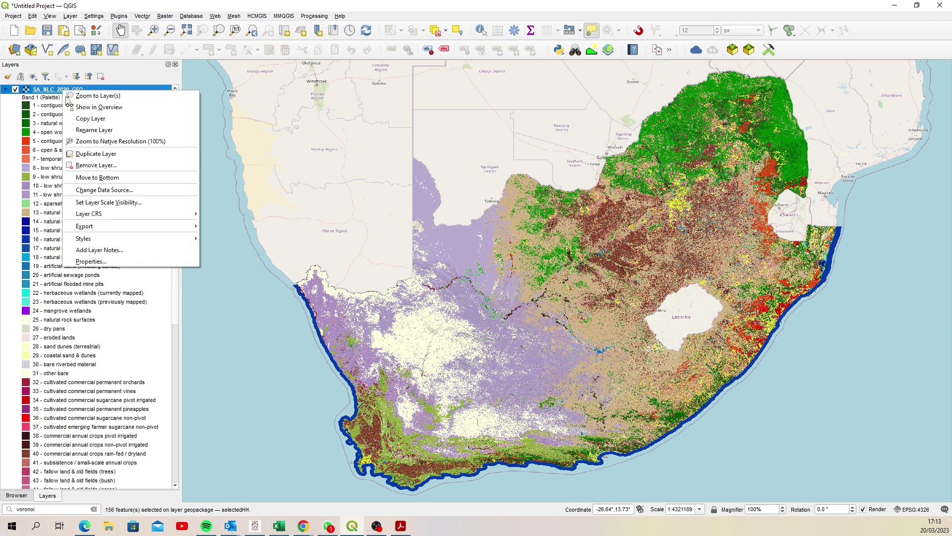
click(102, 262)
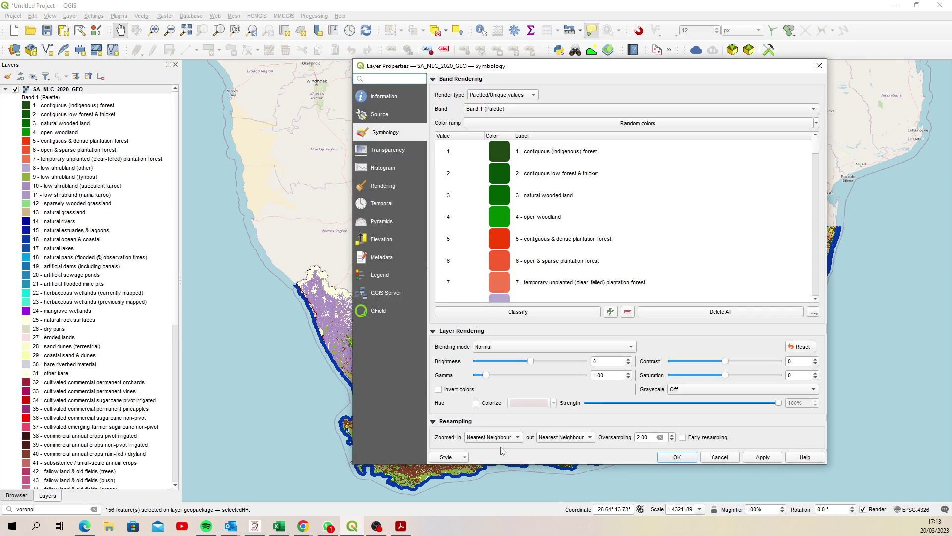
click(456, 458)
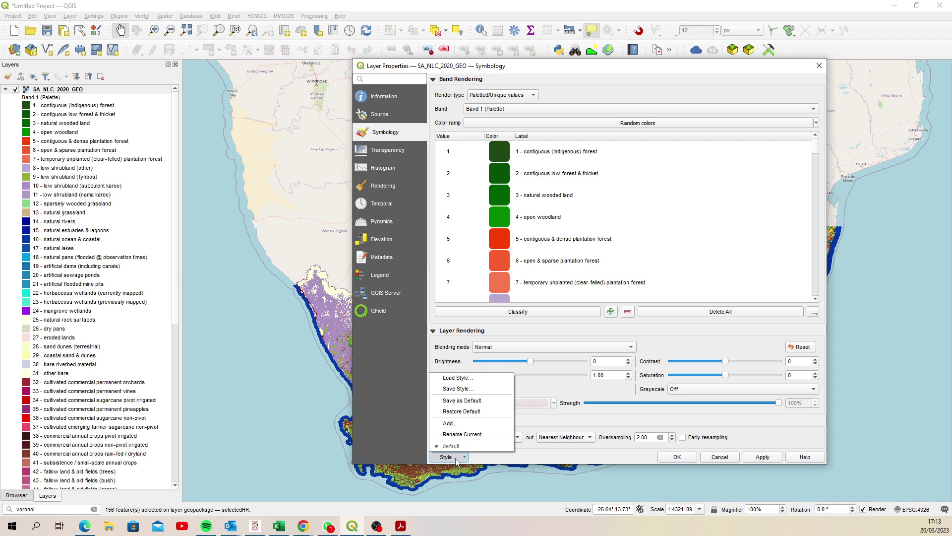
click(486, 389)
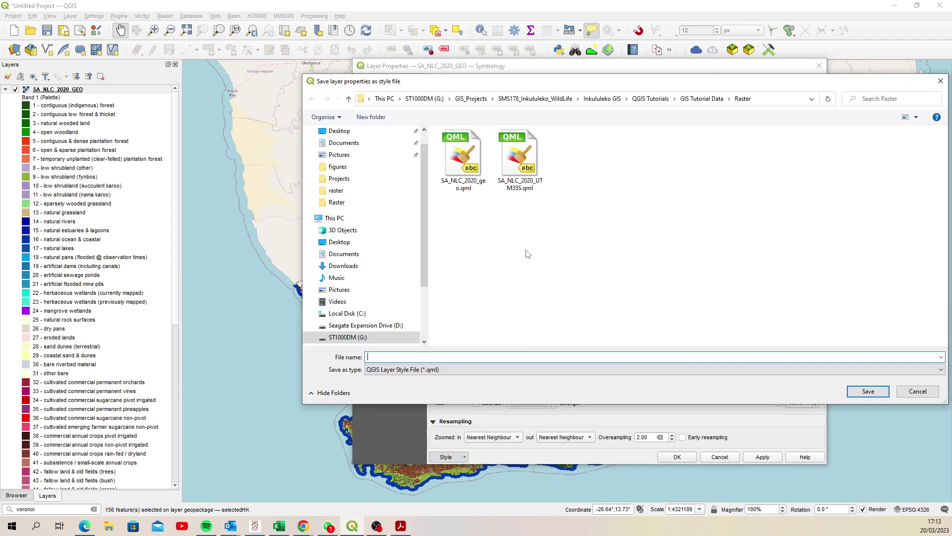
click(519, 159)
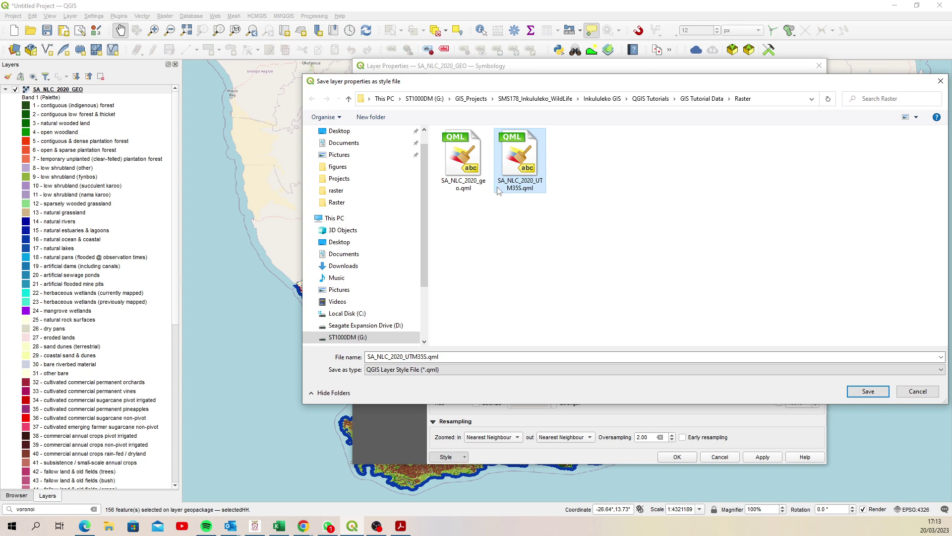
drag(884, 82, 784, 72)
click(841, 71)
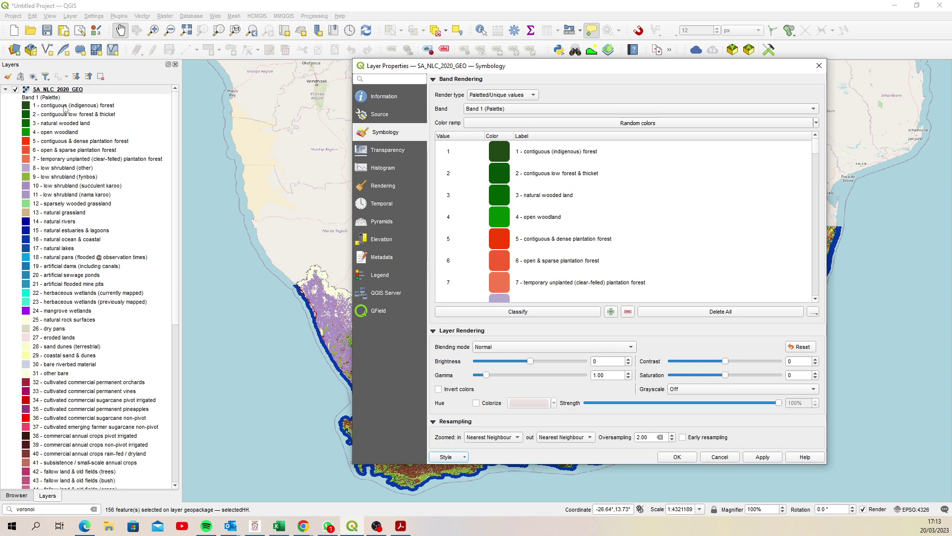
Step: Close the layer properties and scroll the legend down to '73 - fallow land & old fields (wetlands)'
click(820, 66)
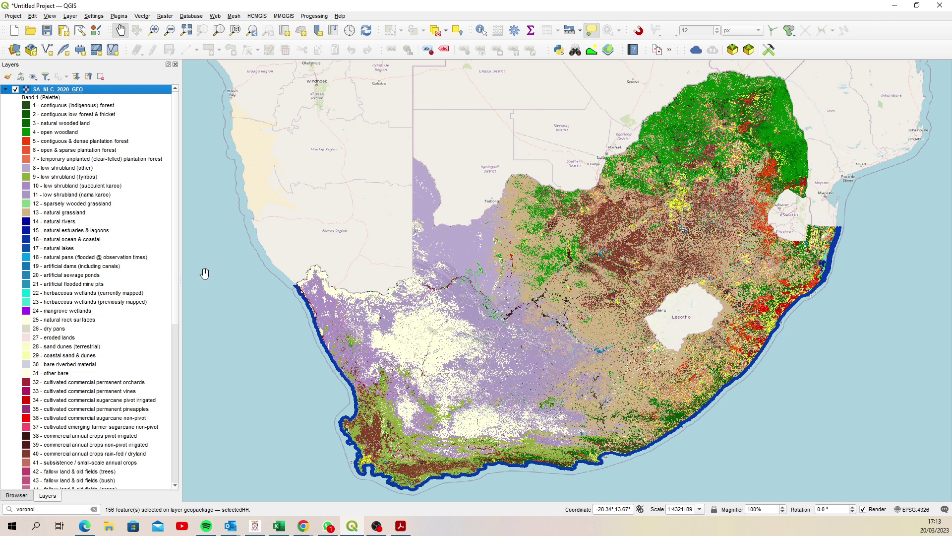
scroll(177, 348, down, 2)
scroll(177, 347, down, 8)
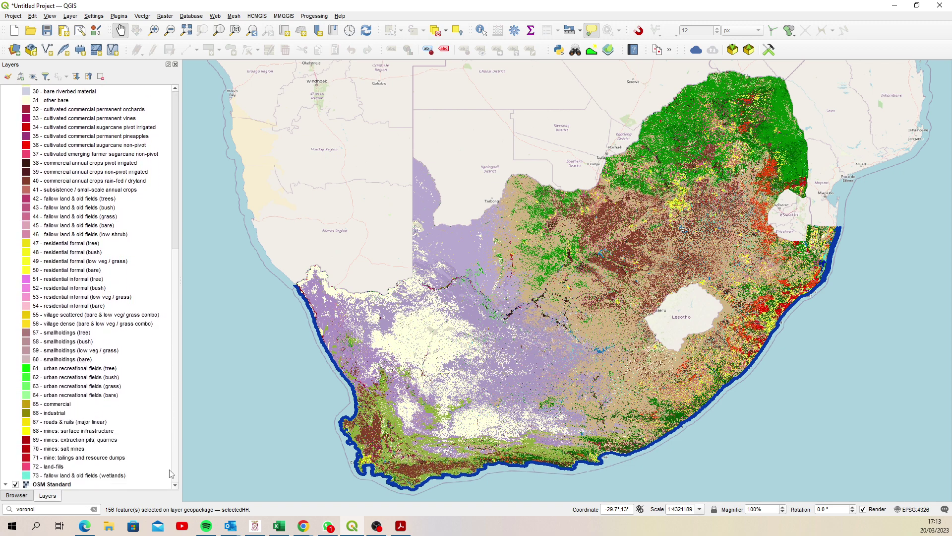